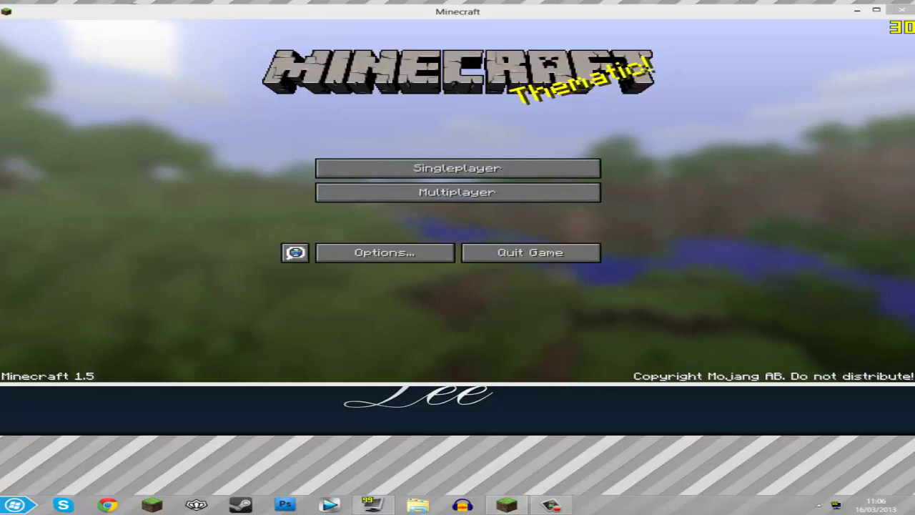
# Use Alt+Tab to bring the Fraps settings window up over Minecraft's title menu.
pyautogui.hotkey('alt', 'Tab')
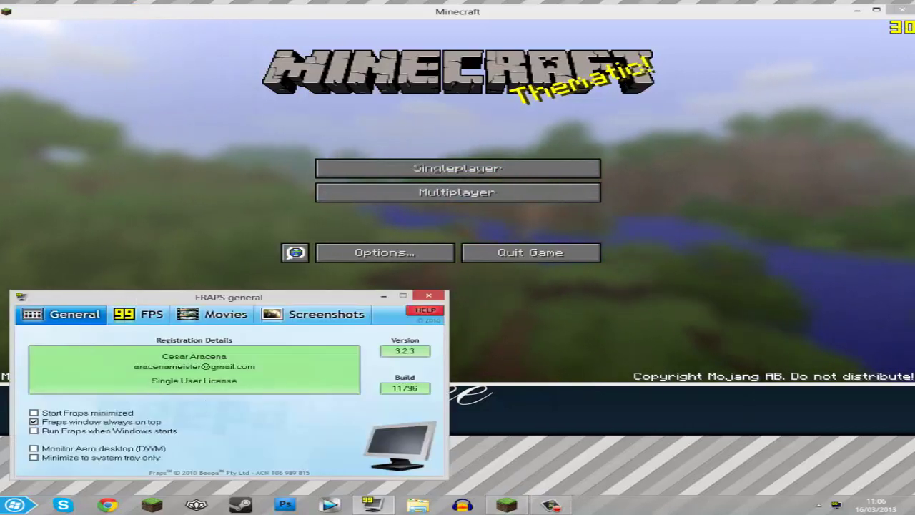
# On Fraps' Movies tab, create a new Desktop folder named 'YouTube' for movie captures.
pyautogui.click(230, 316)
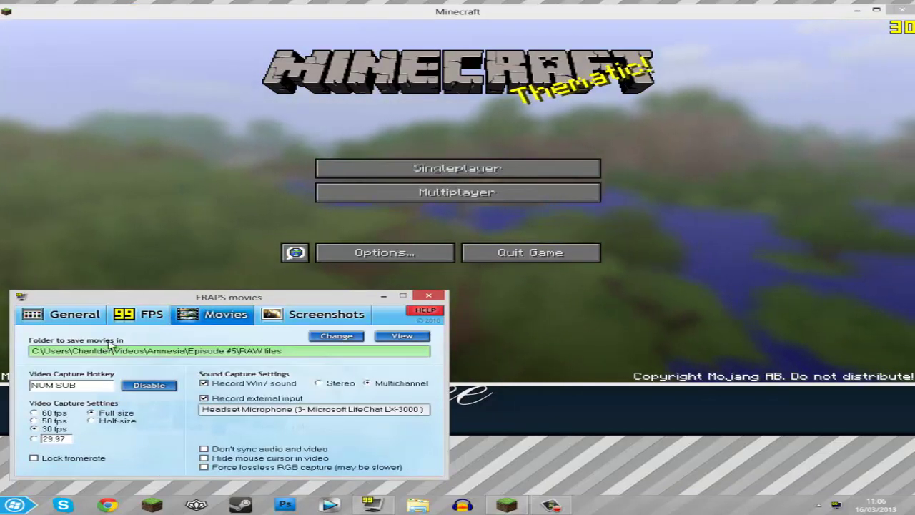
pyautogui.click(335, 335)
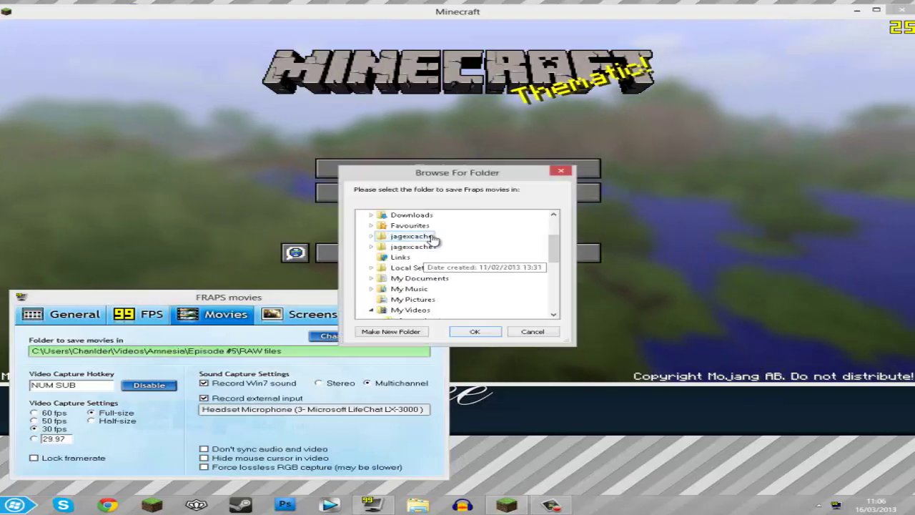
pyautogui.scroll(3, 429, 243)
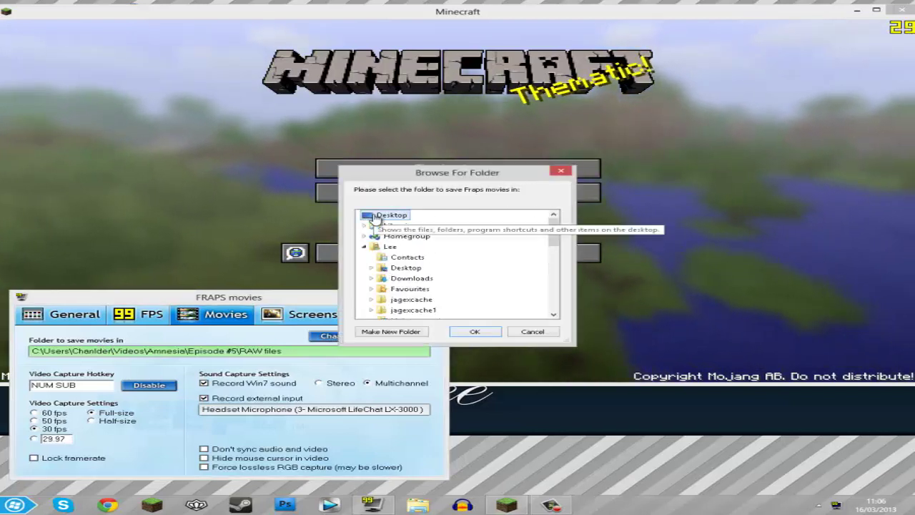
pyautogui.click(364, 247)
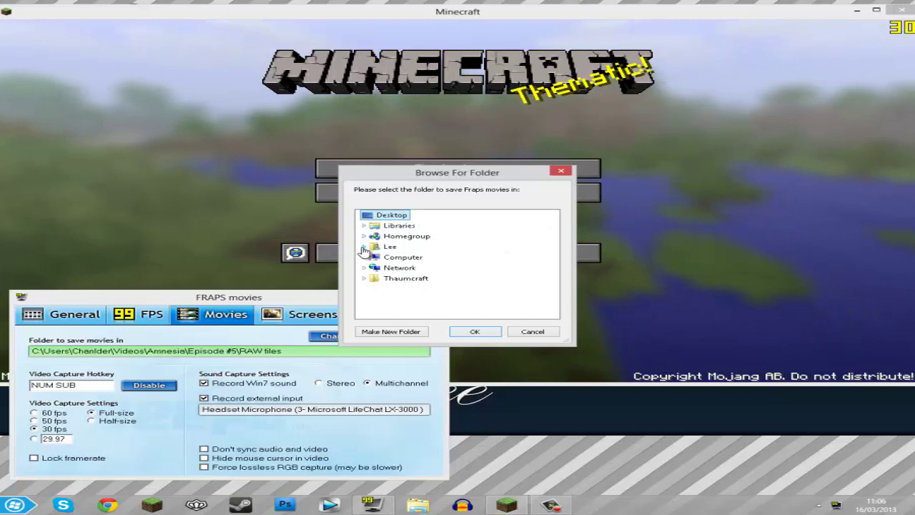
pyautogui.click(418, 333)
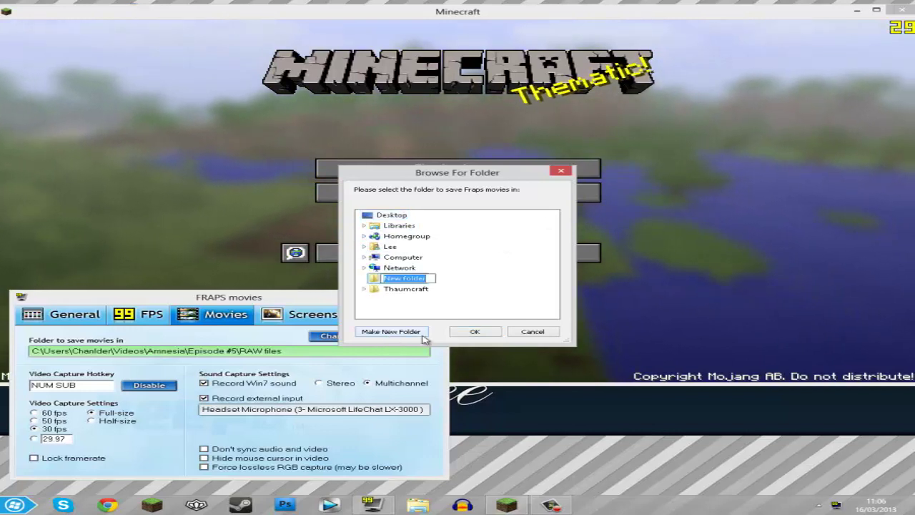
pyautogui.write('YouTube')
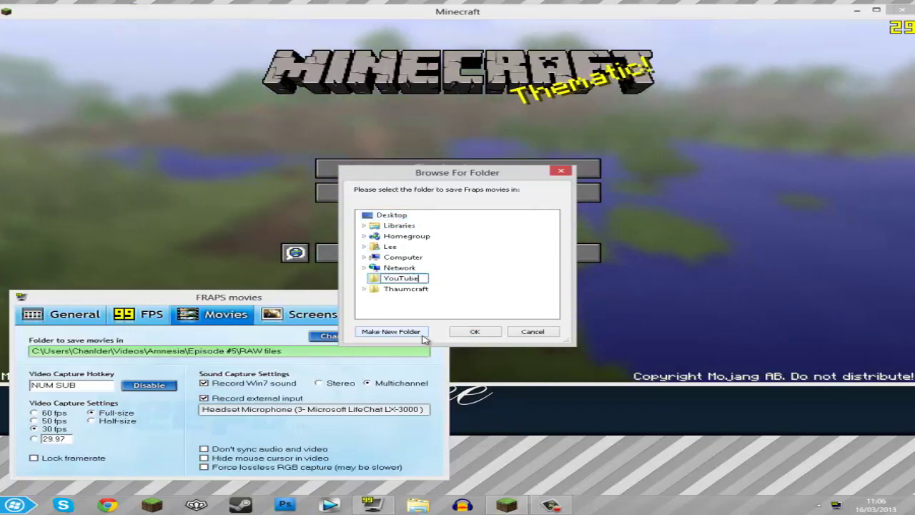
pyautogui.press('Return')
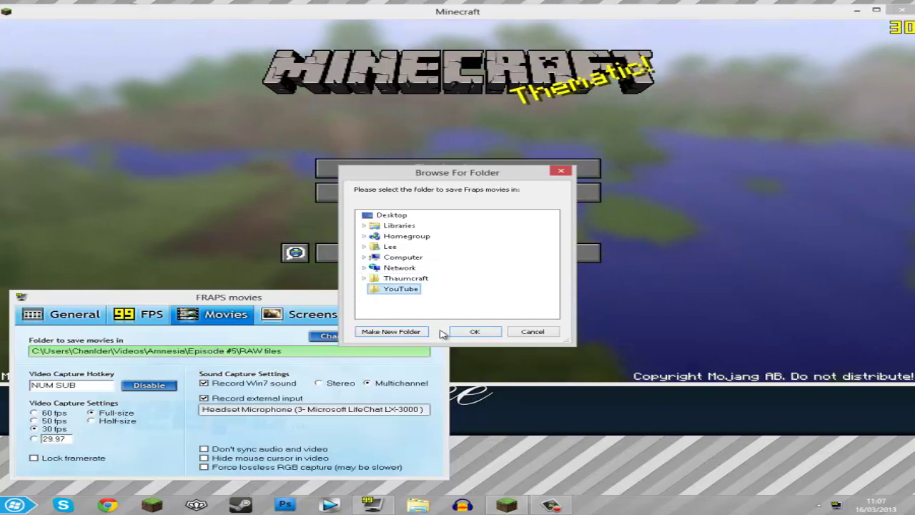
# Confirm the Desktop YouTube folder as the movie save location and set capture to 30 fps.
pyautogui.click(453, 332)
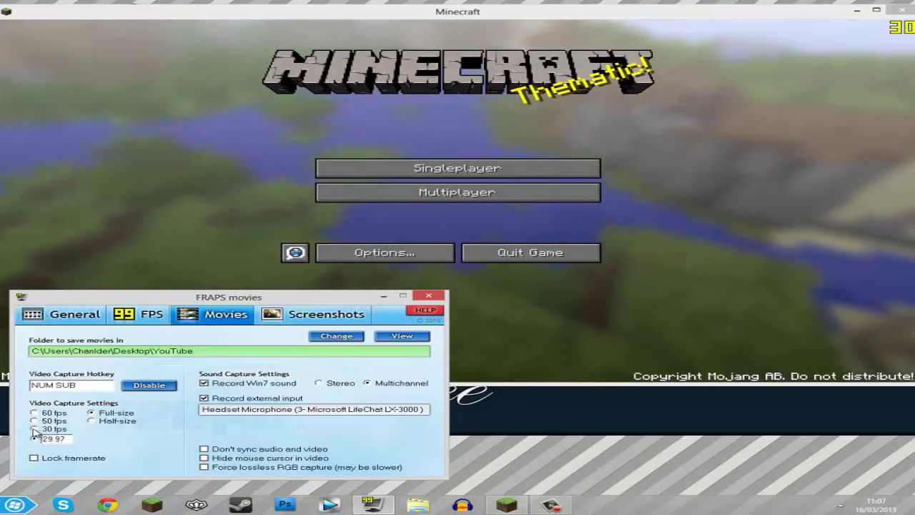
pyautogui.click(34, 428)
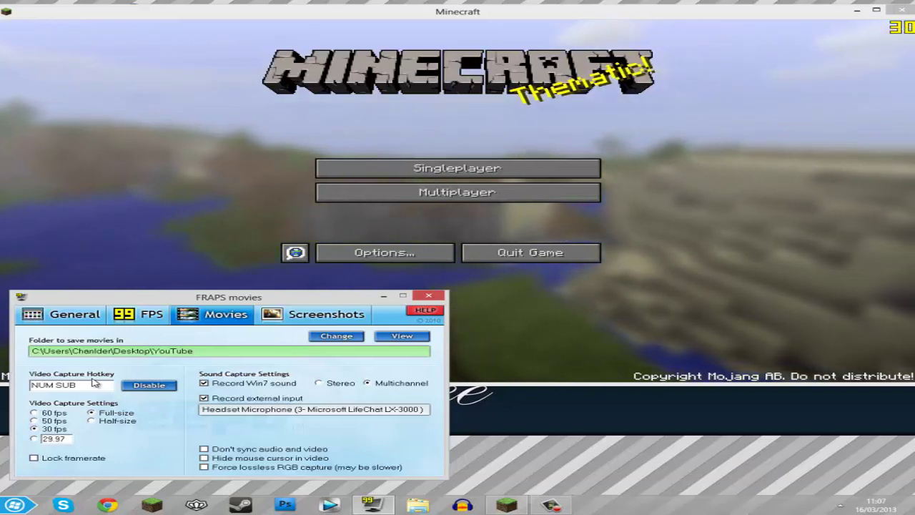
pyautogui.click(105, 386)
pyautogui.press('Up')
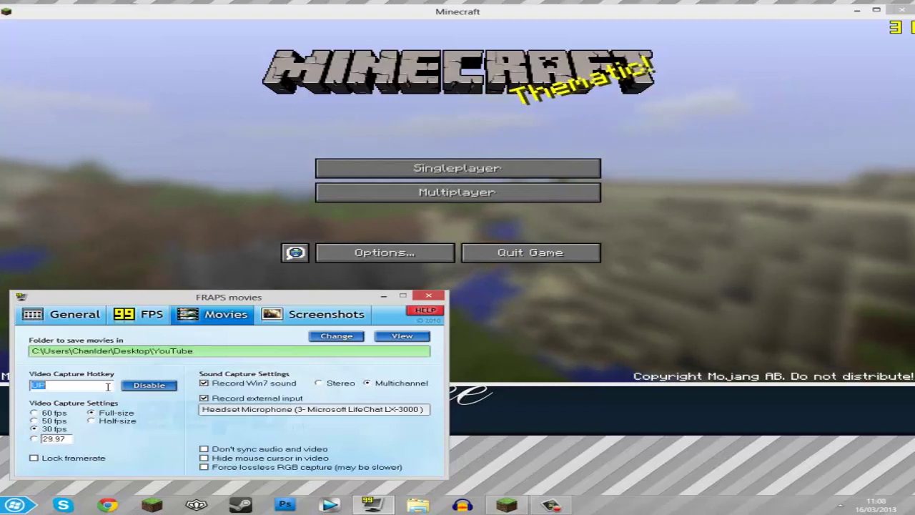
pyautogui.press('KP_Subtract')
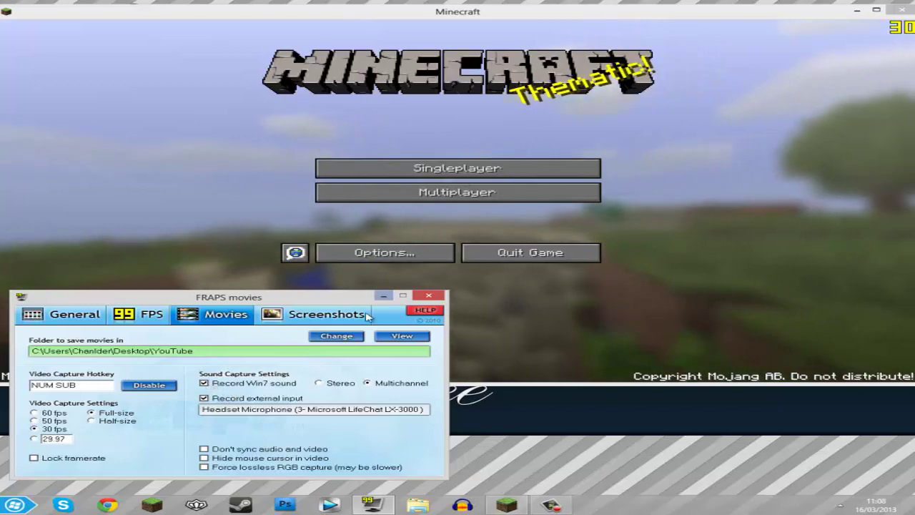
# Toggle Minecraft's Options menu, uncheck Fraps' Record external input, and switch windows.
pyautogui.click(391, 252)
pyautogui.click(411, 257)
pyautogui.click(411, 256)
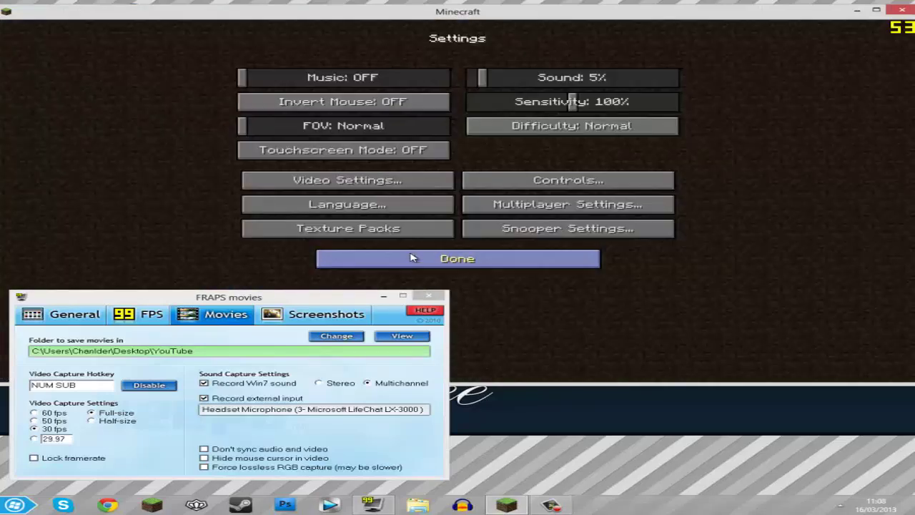
pyautogui.click(411, 257)
pyautogui.click(411, 256)
pyautogui.click(411, 257)
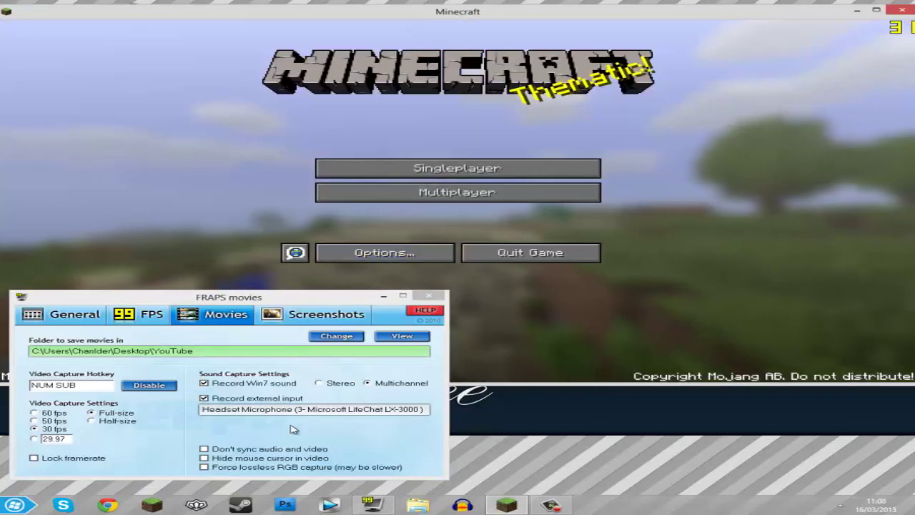
pyautogui.click(204, 398)
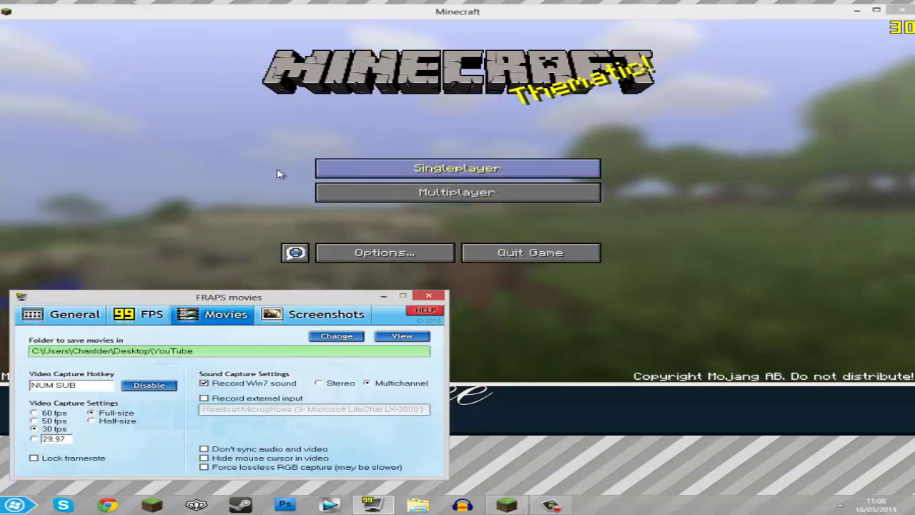
pyautogui.click(223, 177)
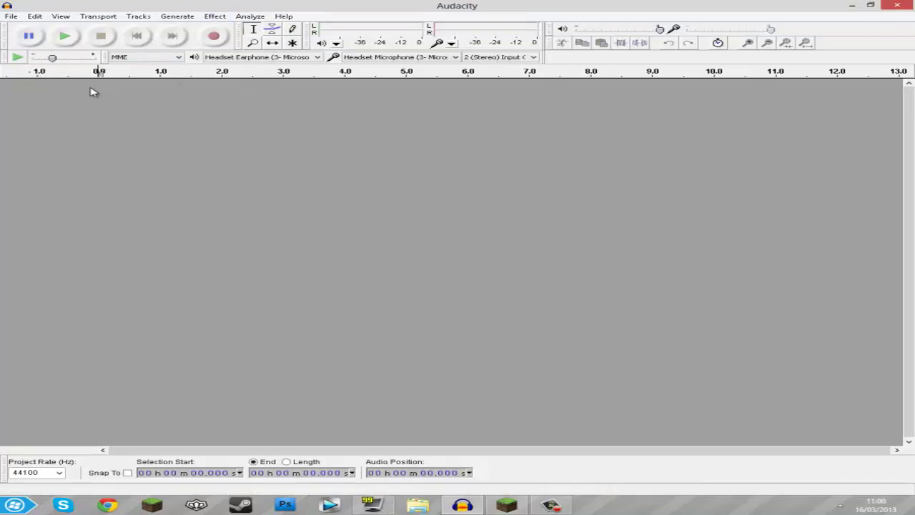
# Keep Headset Earphone as Audacity's output and Headset Microphone as input, then return to Minecraft.
pyautogui.click(293, 59)
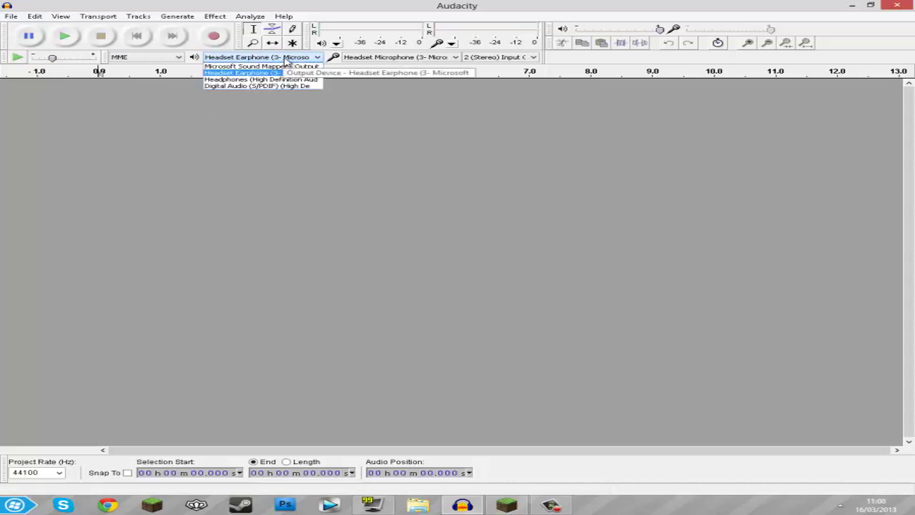
pyautogui.click(286, 60)
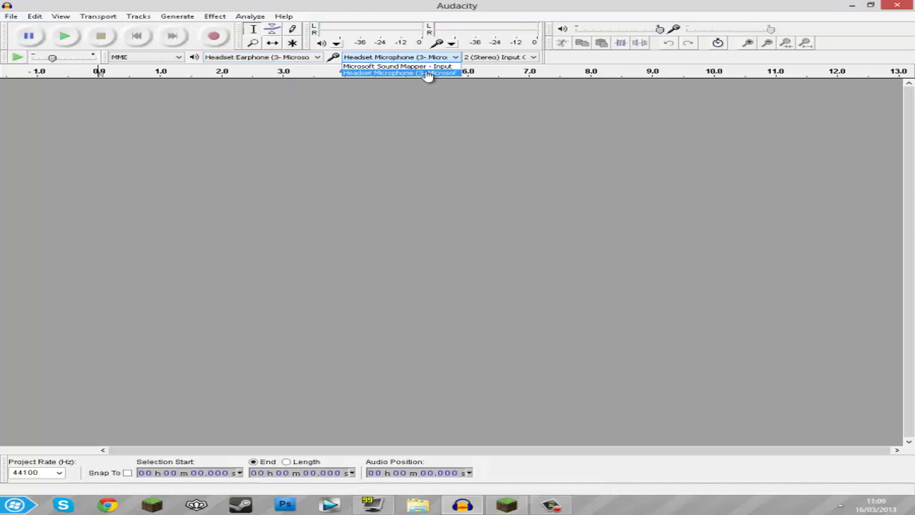
pyautogui.click(426, 74)
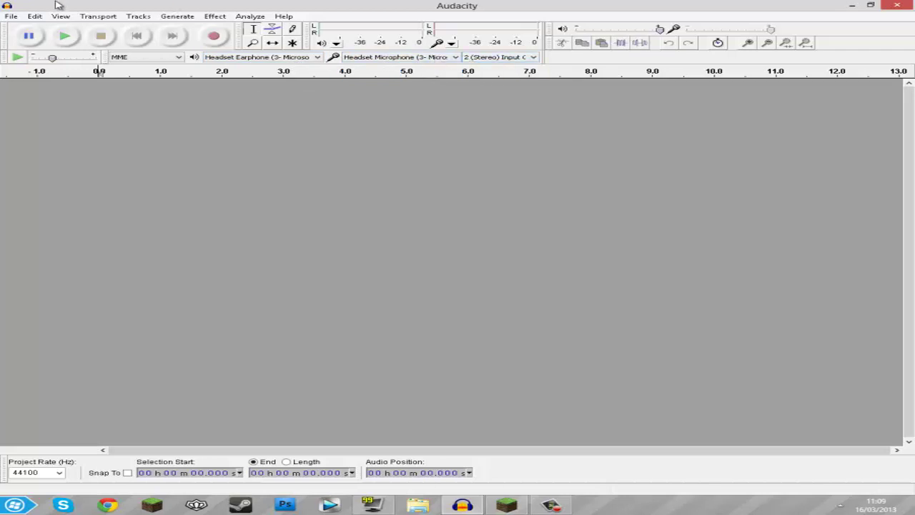
pyautogui.click(139, 20)
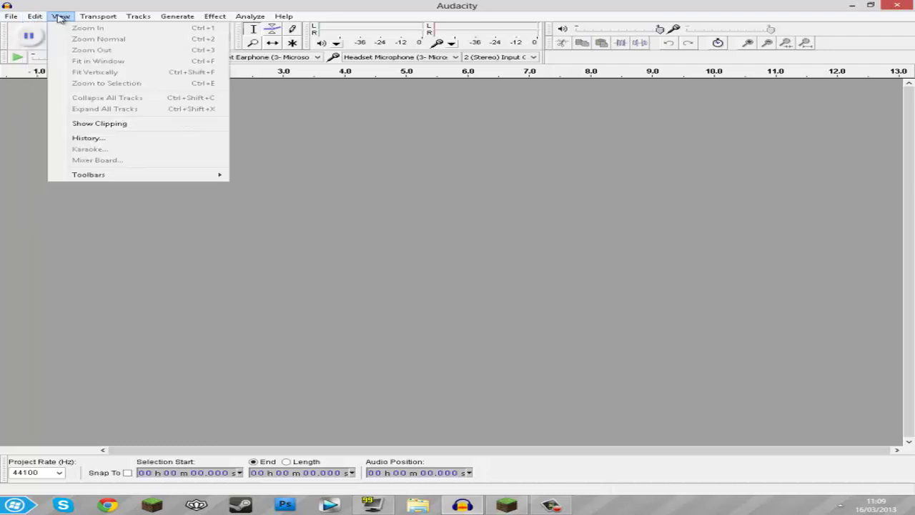
pyautogui.click(500, 58)
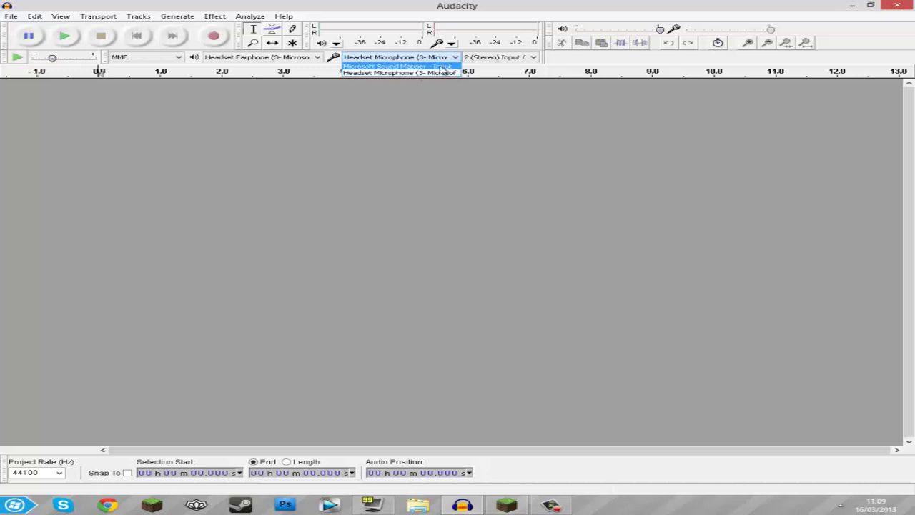
pyautogui.click(270, 58)
pyautogui.click(269, 58)
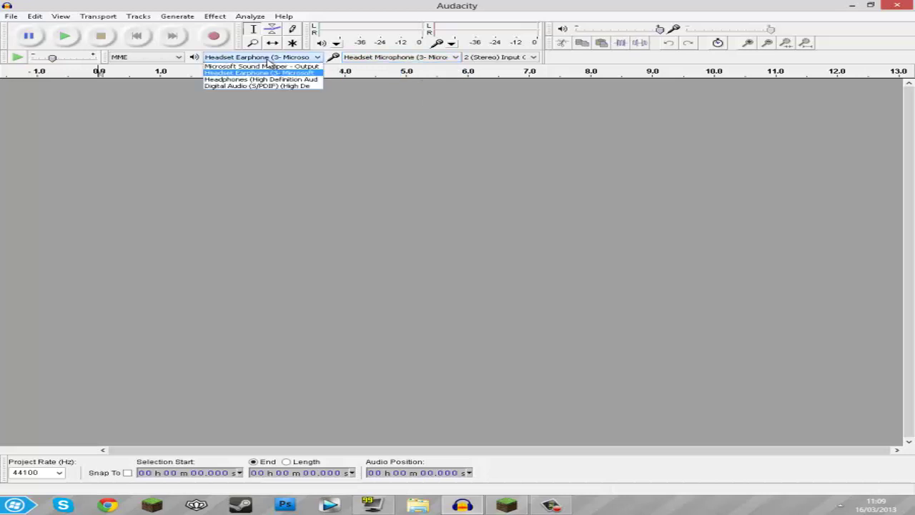
pyautogui.click(268, 60)
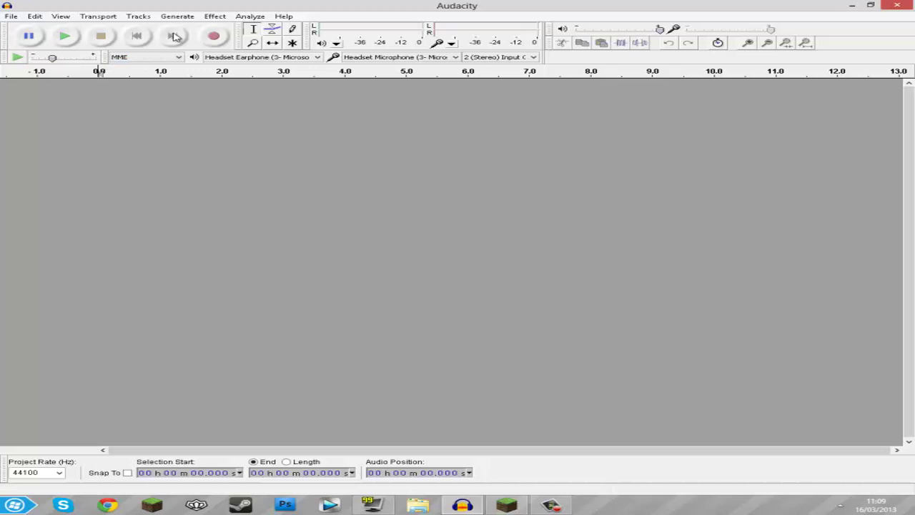
pyautogui.click(503, 504)
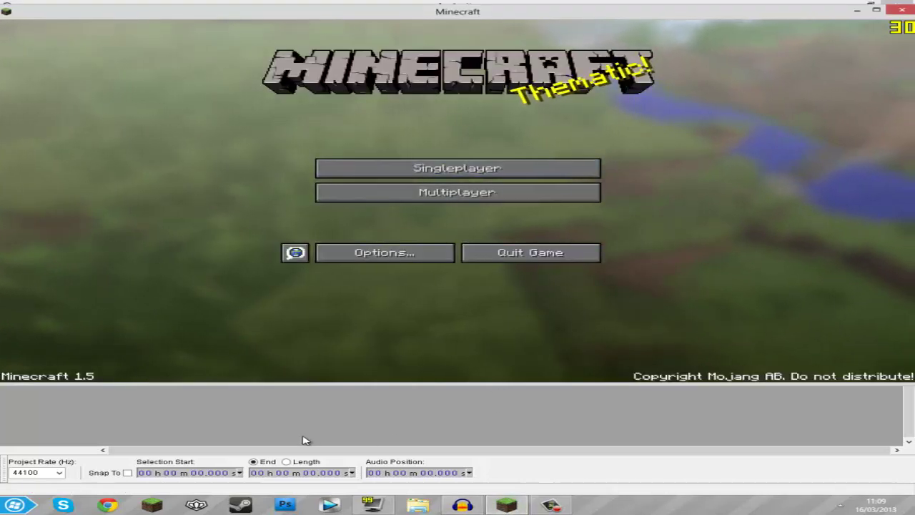
# Make a short test microphone recording in Audacity and discard its track.
pyautogui.click(349, 413)
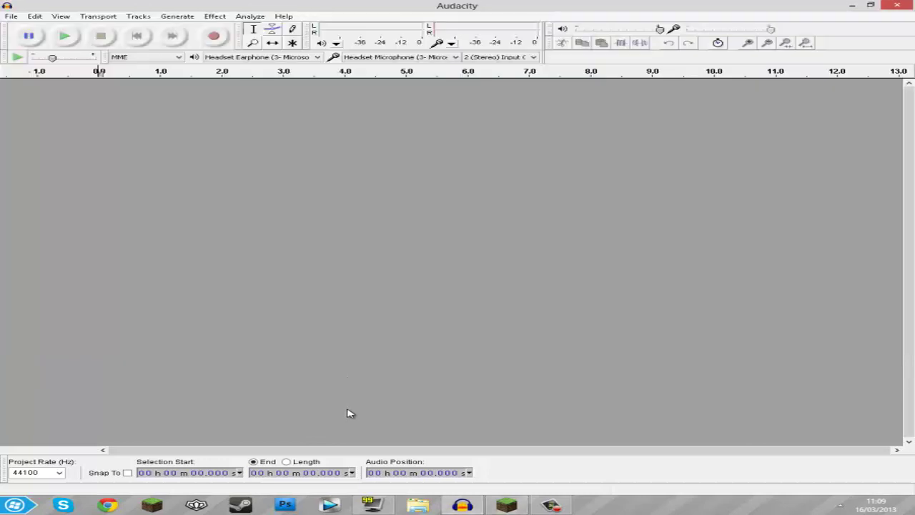
pyautogui.click(215, 36)
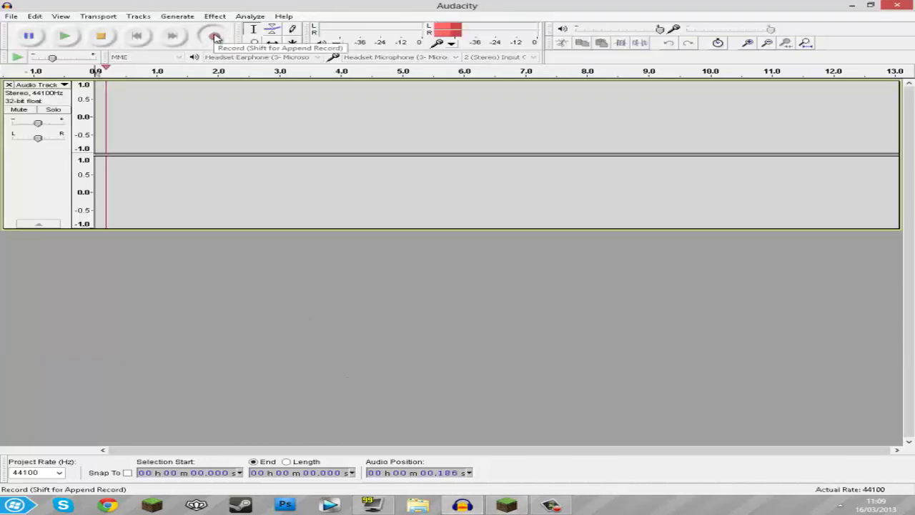
pyautogui.click(104, 37)
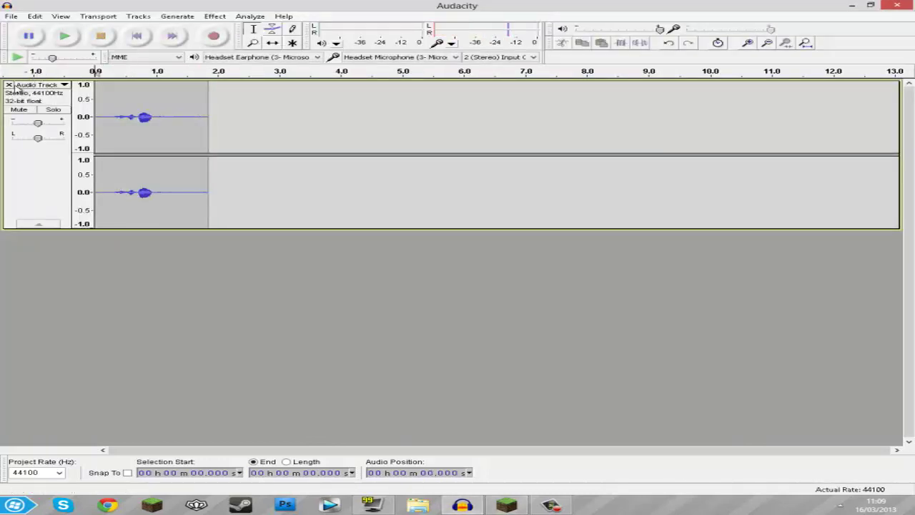
pyautogui.click(9, 84)
pyautogui.hotkey('alt', 'Tab')
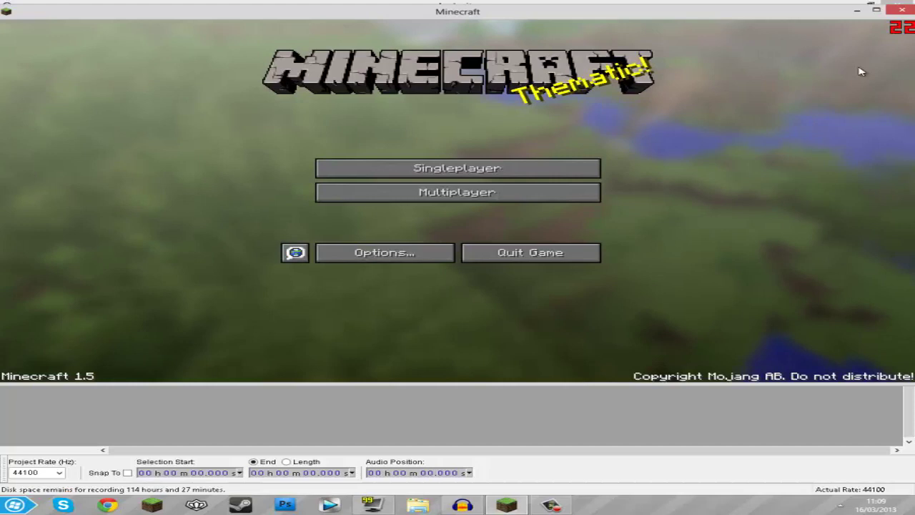
# Start a fresh headset microphone recording and switch to Minecraft while it runs.
pyautogui.click(627, 413)
pyautogui.click(212, 41)
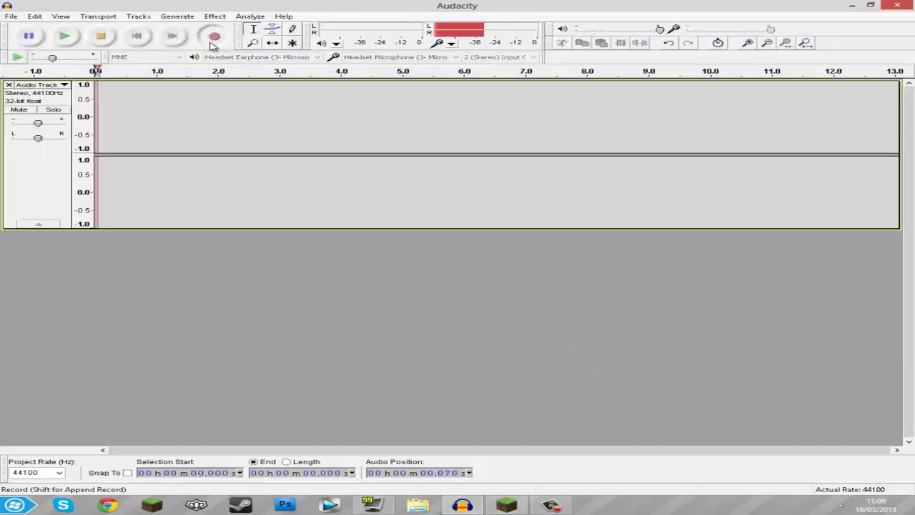
pyautogui.click(524, 506)
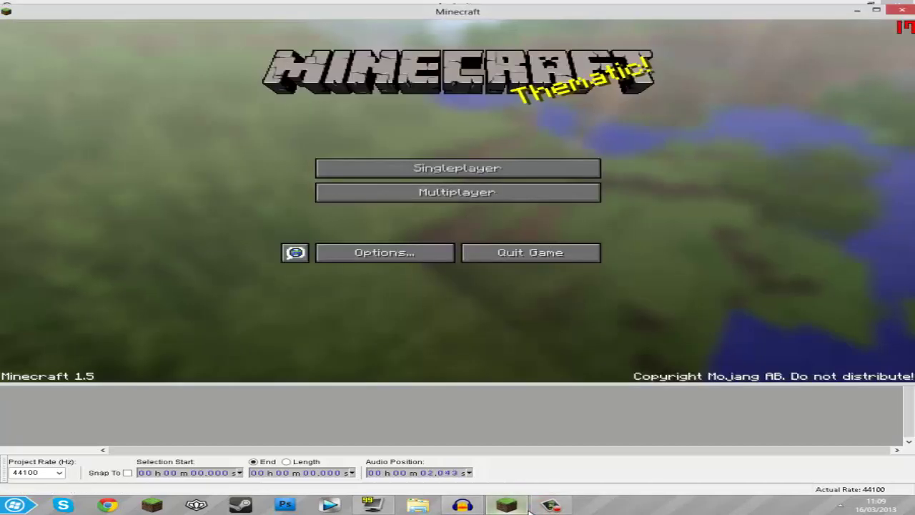